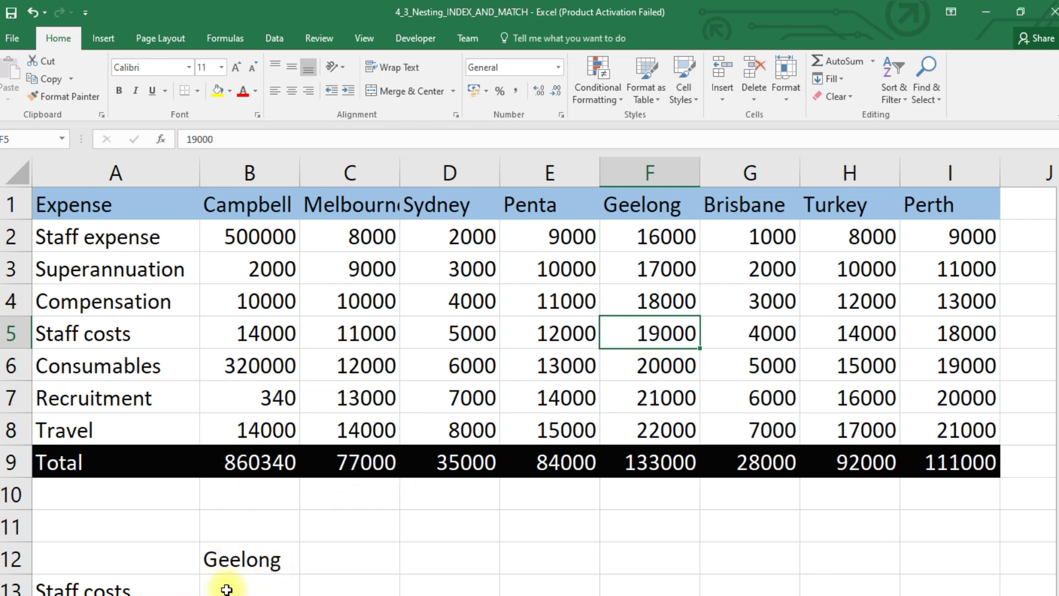
# Review the Geelong and Staff costs lookup values in Data cells B12 and A13, and the formula in Report cell B2
pyautogui.click(229, 563)
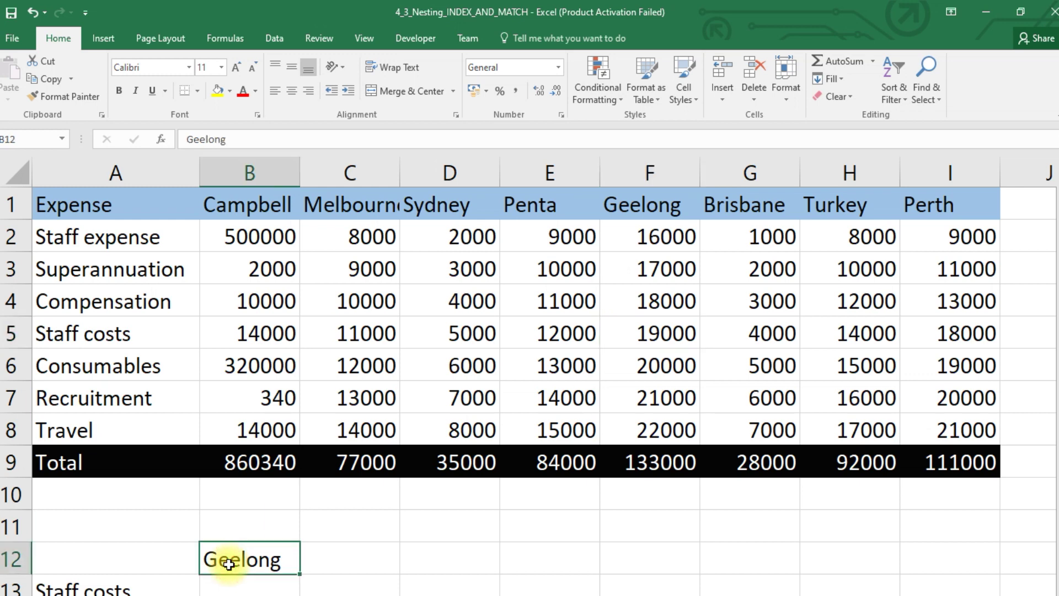
pyautogui.click(110, 590)
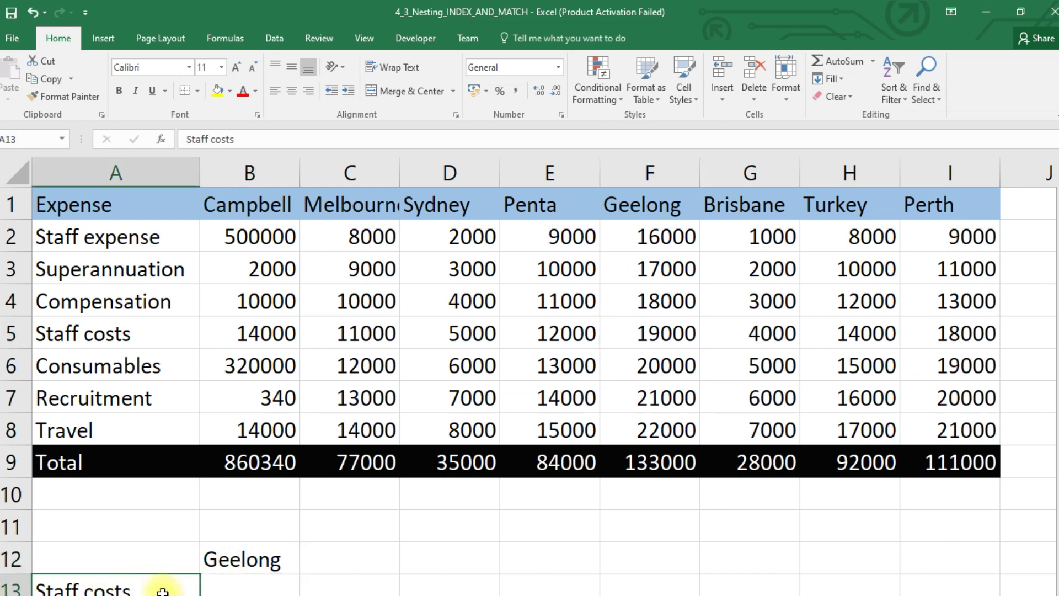
pyautogui.click(237, 560)
pyautogui.click(157, 589)
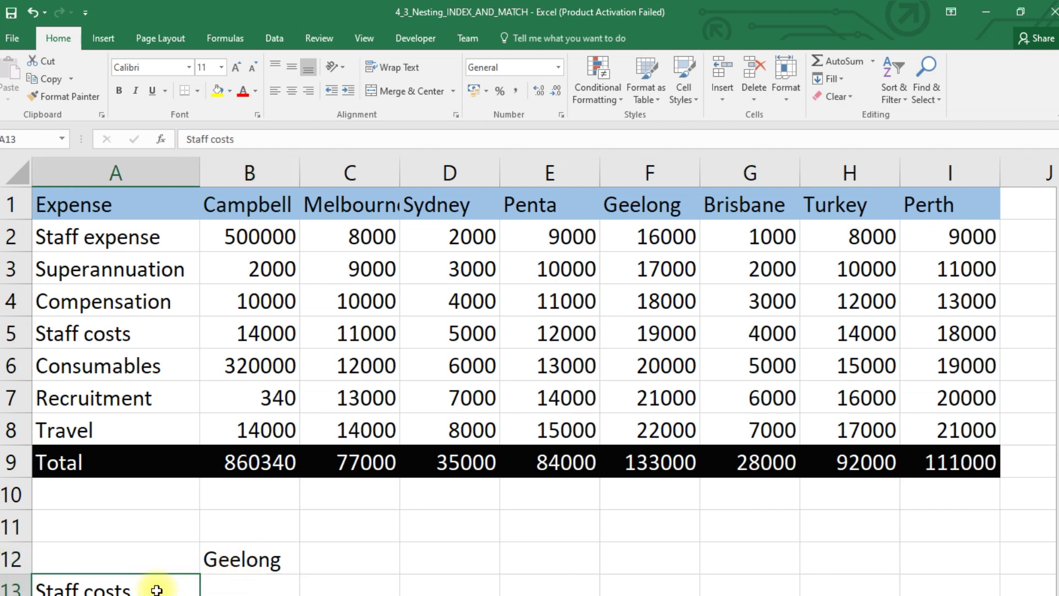
pyautogui.hotkey('ctrl', 'pagedown')
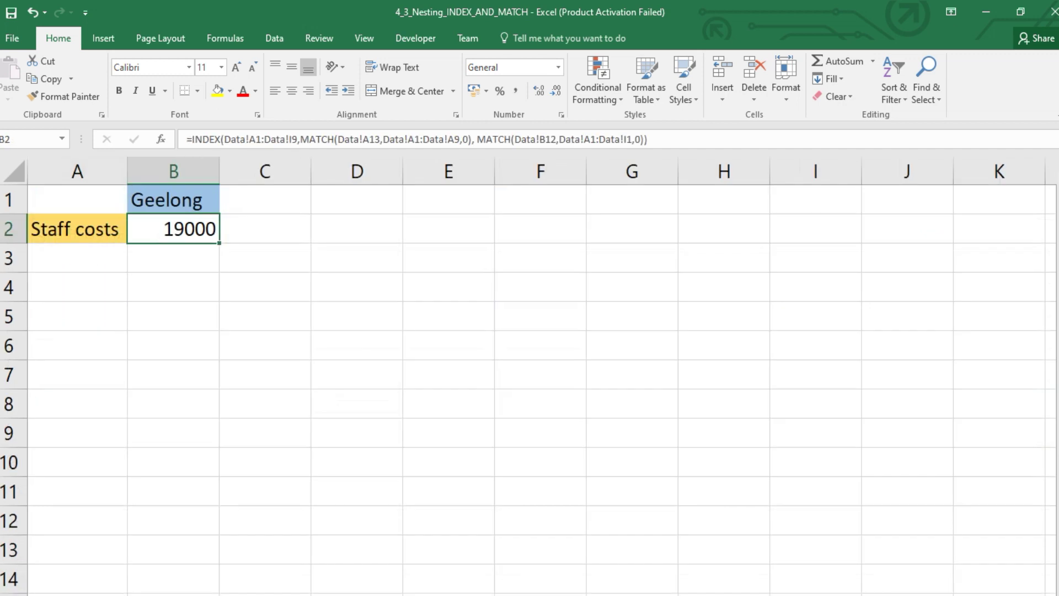
pyautogui.doubleClick(152, 227)
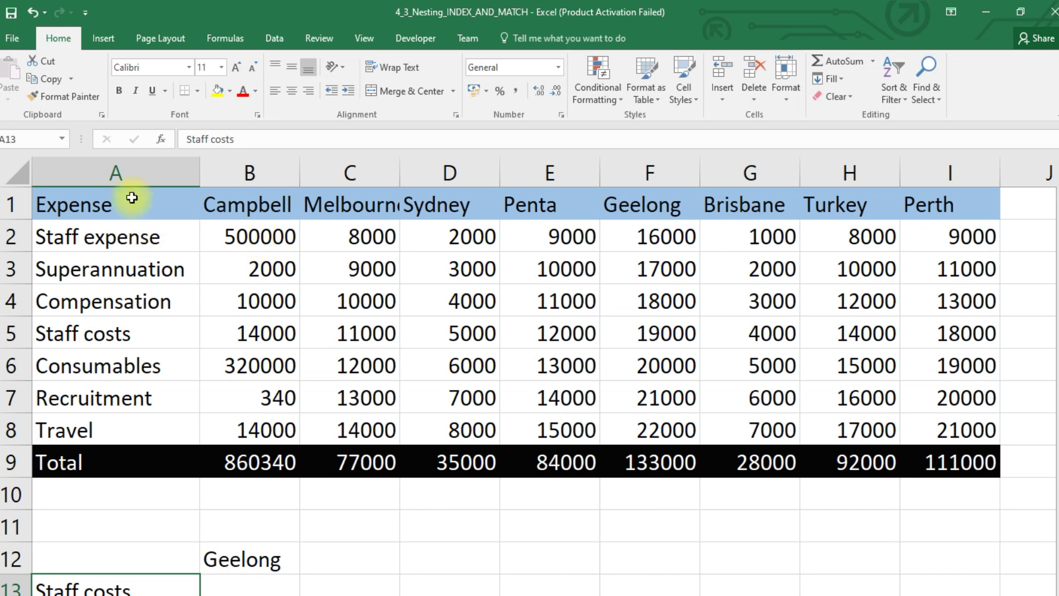
# Highlight the whole expense table A1:I9 on the Data sheet to review the INDEX array
pyautogui.click(132, 197)
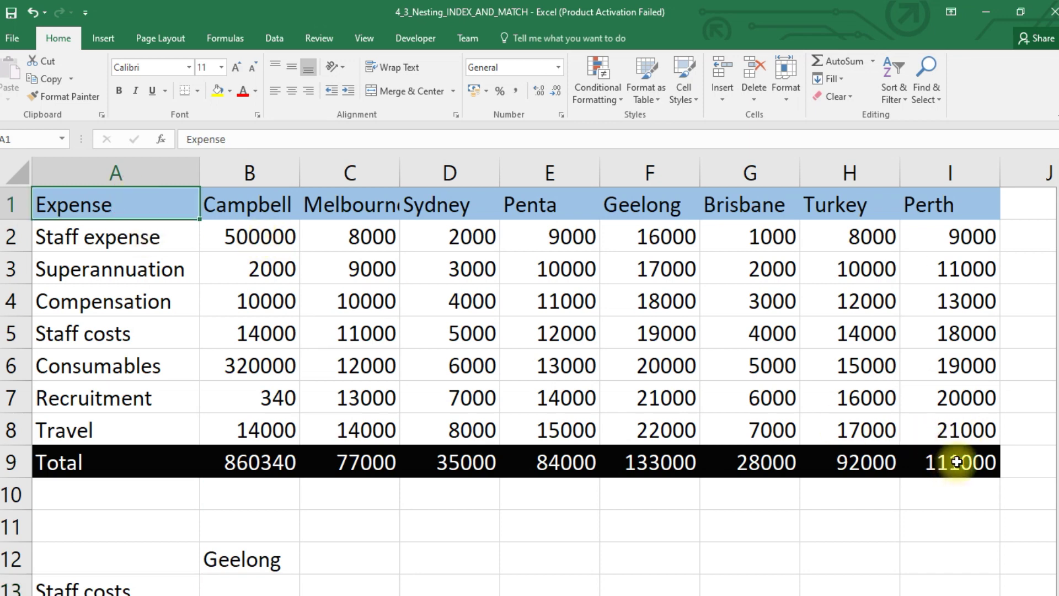
pyautogui.moveTo(957, 463); pyautogui.dragTo(83, 171)
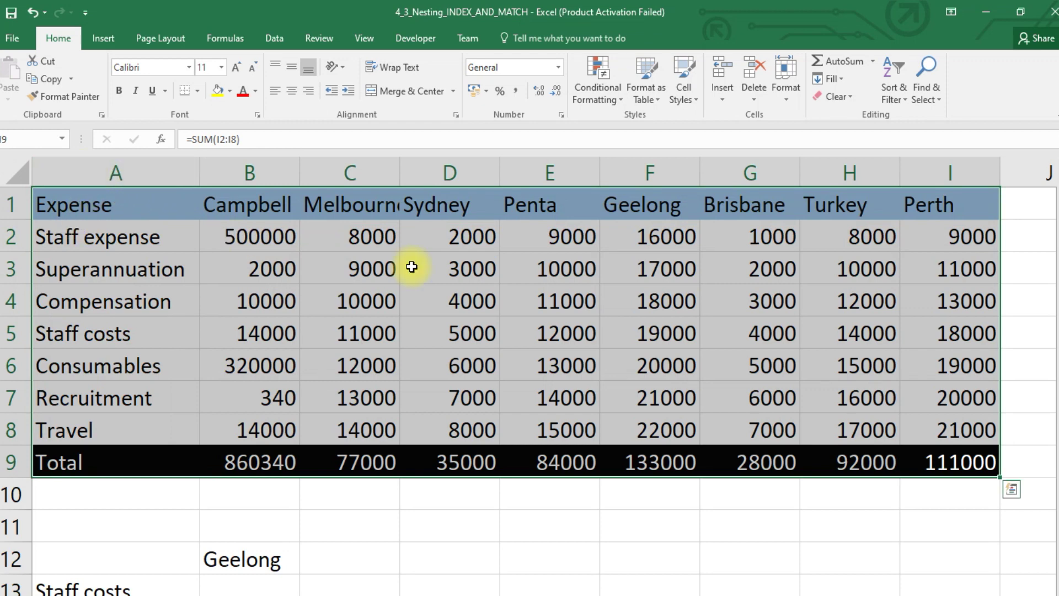
pyautogui.click(127, 208)
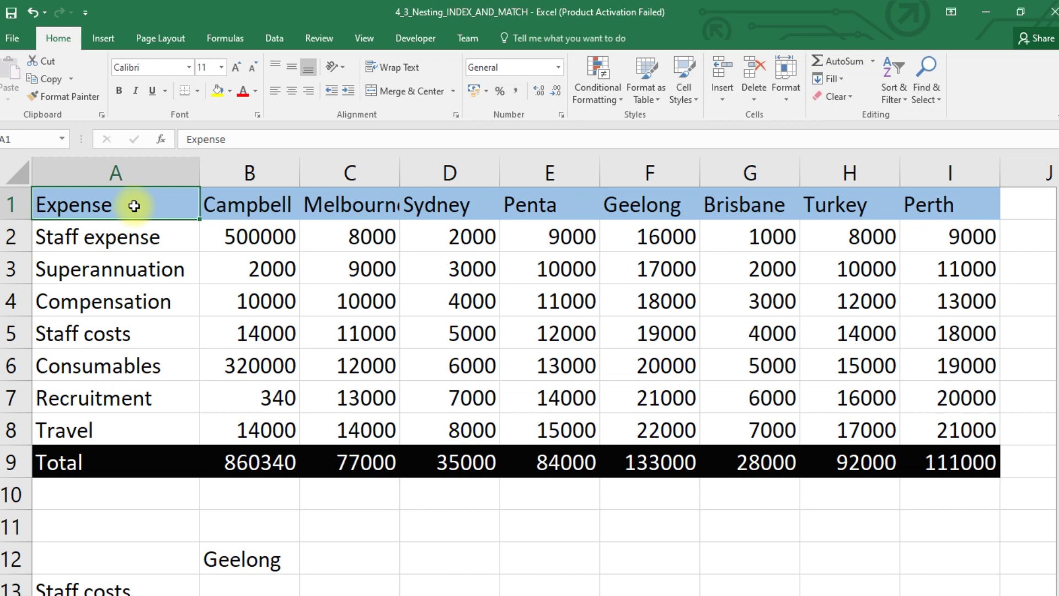
pyautogui.moveTo(134, 205)
pyautogui.mouseDown()
pyautogui.moveTo(650, 328)
pyautogui.moveTo(976, 425)
pyautogui.moveTo(975, 448)
pyautogui.mouseUp()
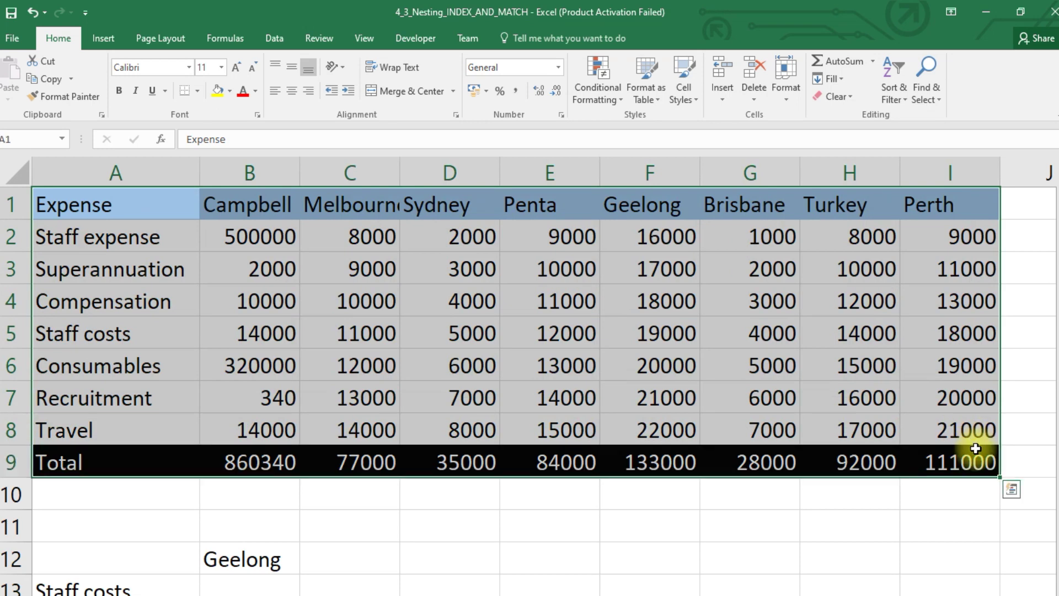
# Trace the Staff costs row and the Geelong column to their intersection at F5
pyautogui.click(671, 333)
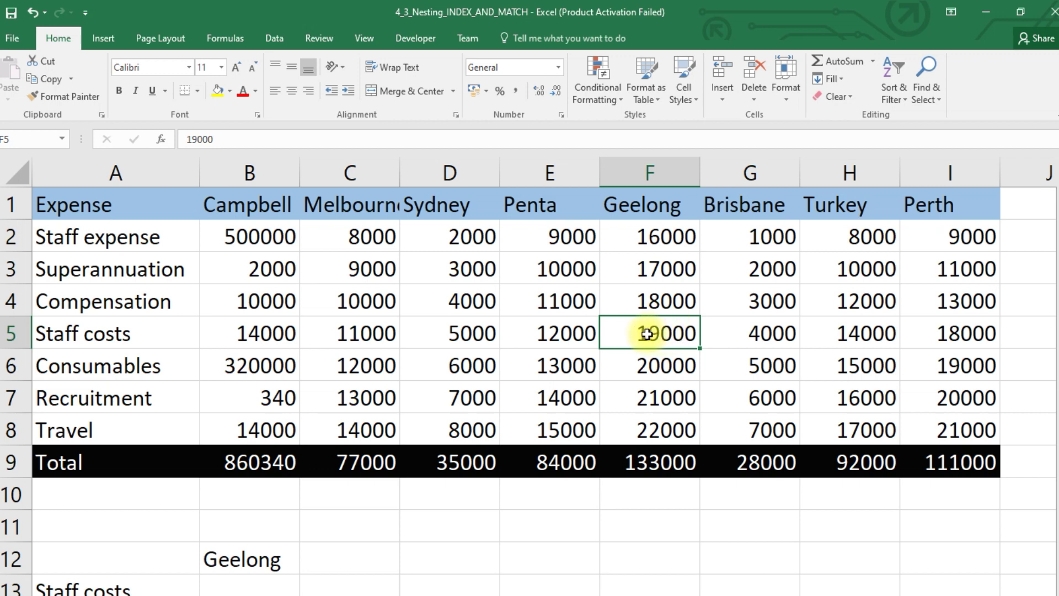
pyautogui.click(647, 205)
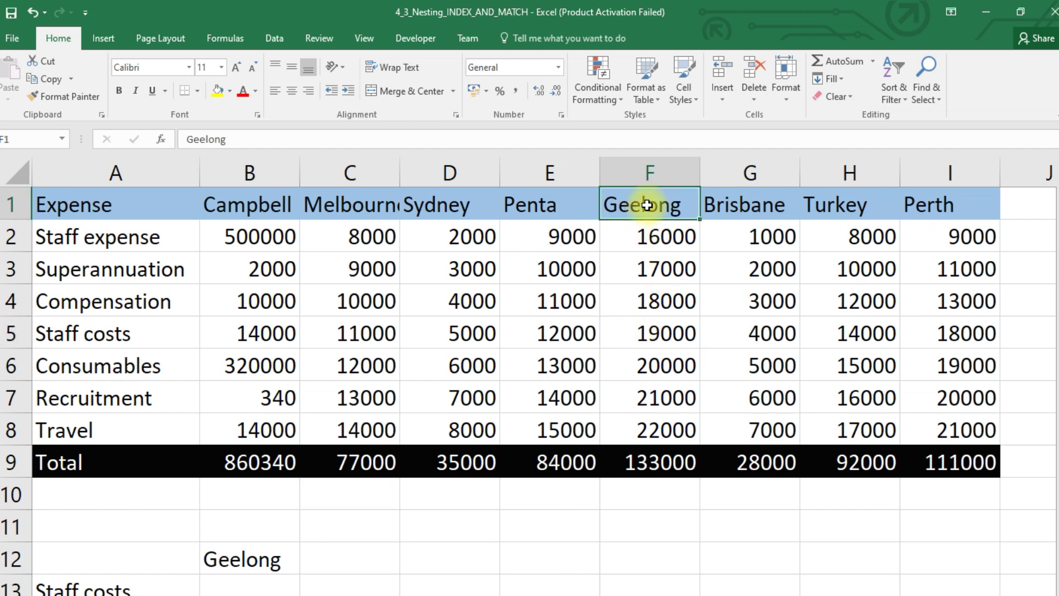
pyautogui.click(110, 331)
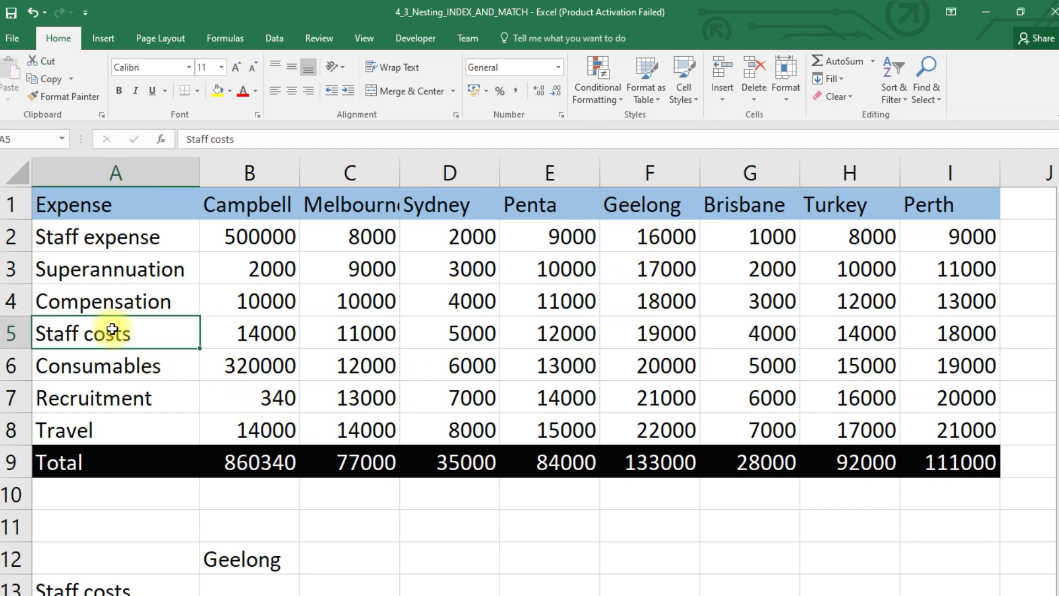
pyautogui.moveTo(112, 329); pyautogui.dragTo(673, 331)
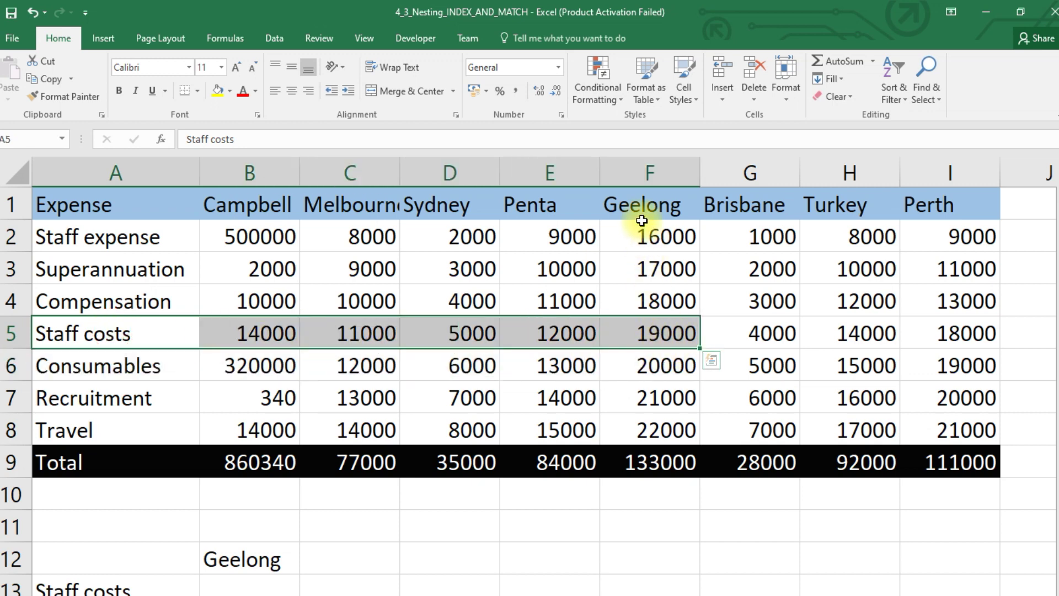
pyautogui.moveTo(642, 218); pyautogui.dragTo(648, 331)
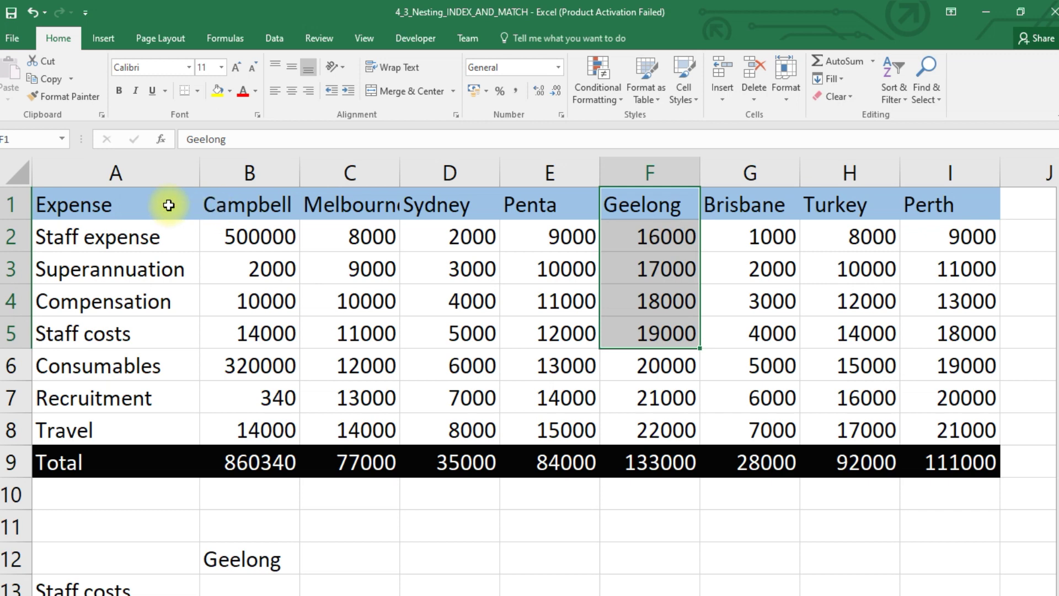
# Compare the header range A1:I1 with the Geelong lookup value in B12 and locate its matching header
pyautogui.moveTo(170, 202); pyautogui.dragTo(943, 199)
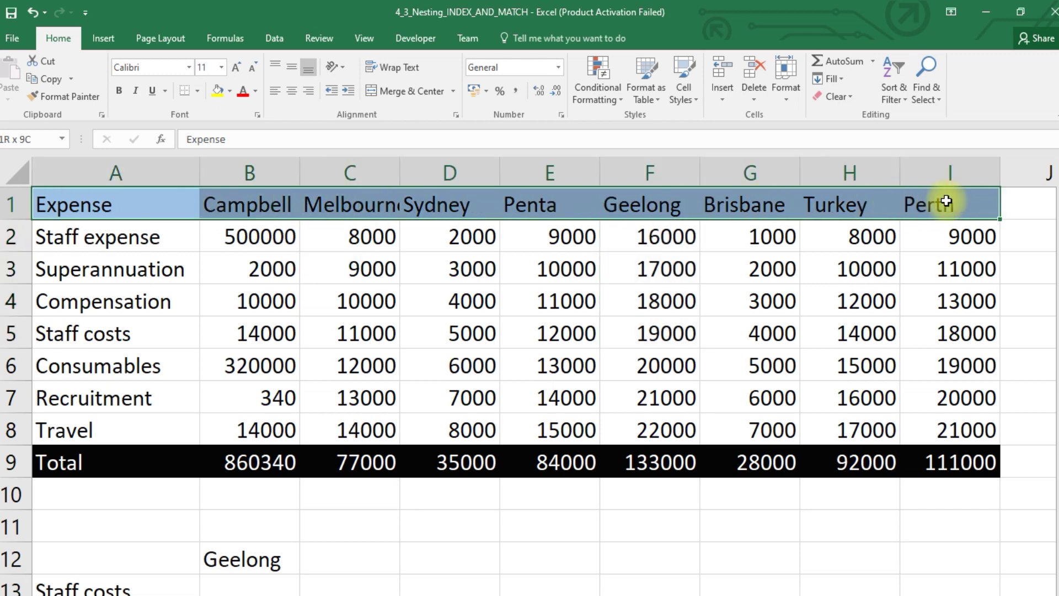
pyautogui.click(654, 208)
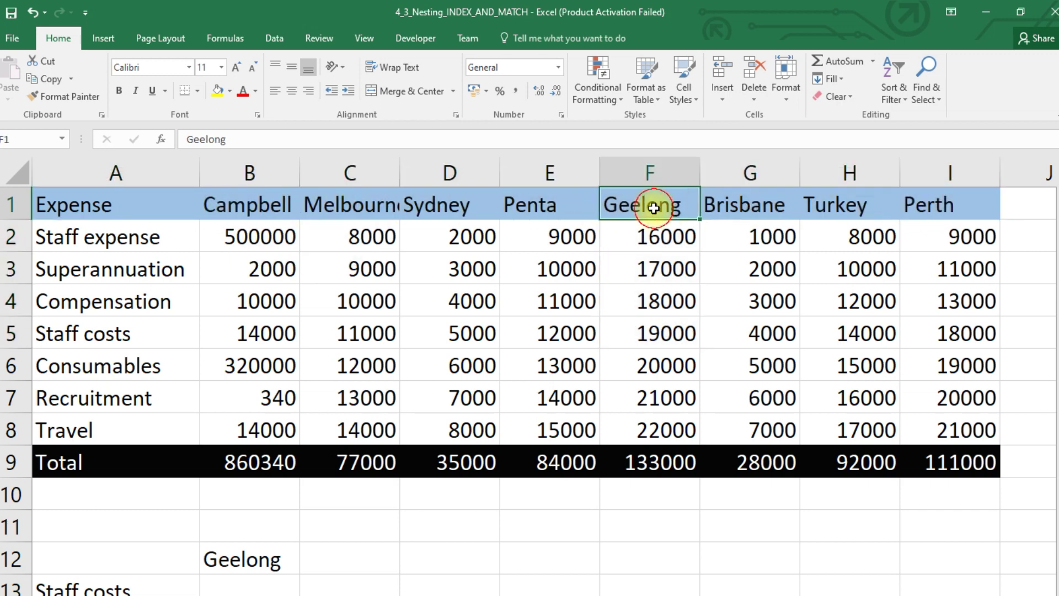
pyautogui.click(241, 562)
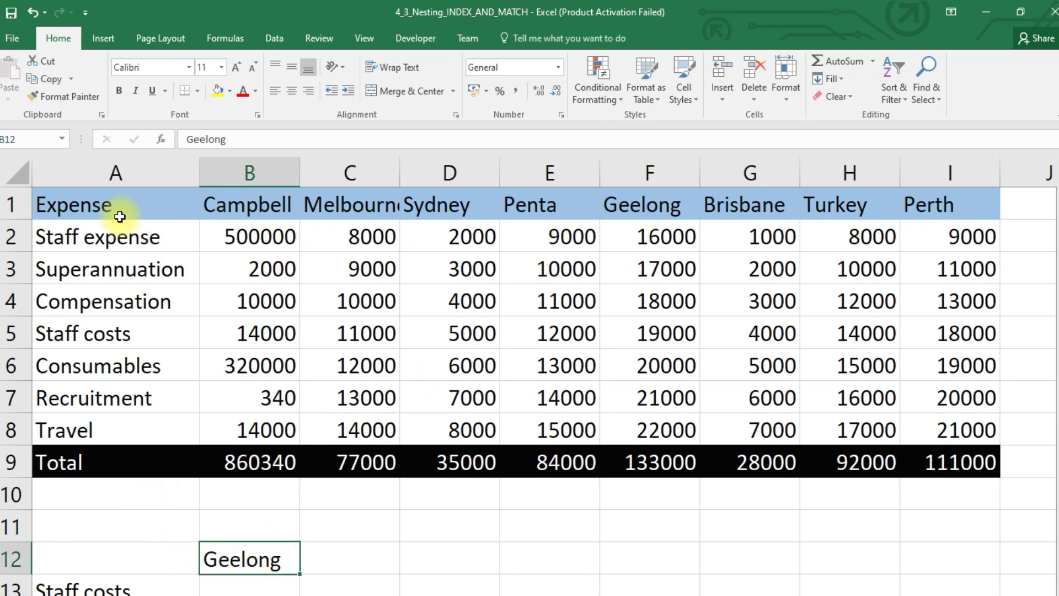
pyautogui.moveTo(107, 202); pyautogui.dragTo(921, 207)
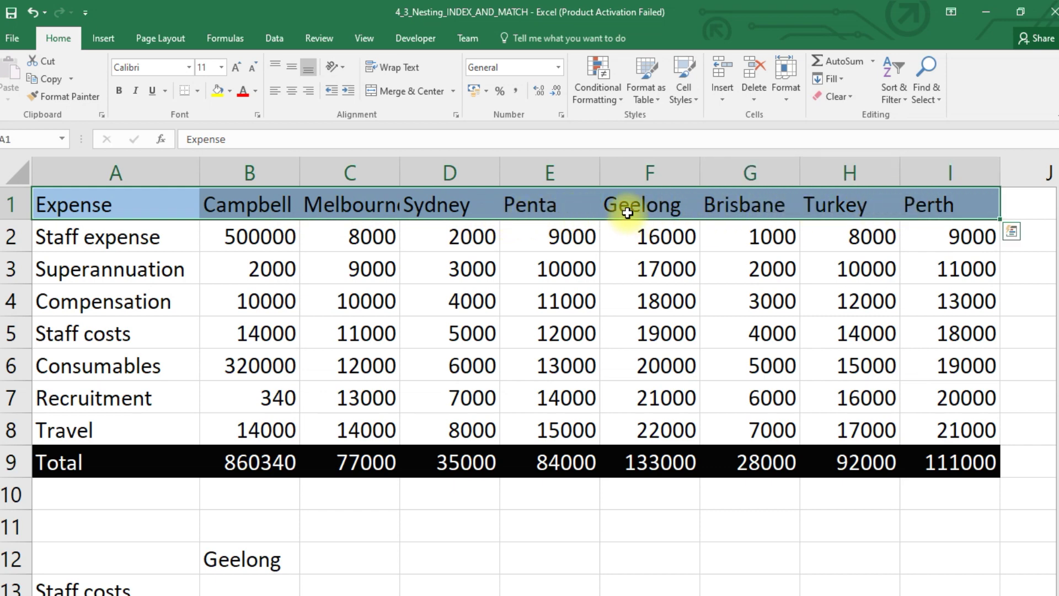
pyautogui.click(627, 213)
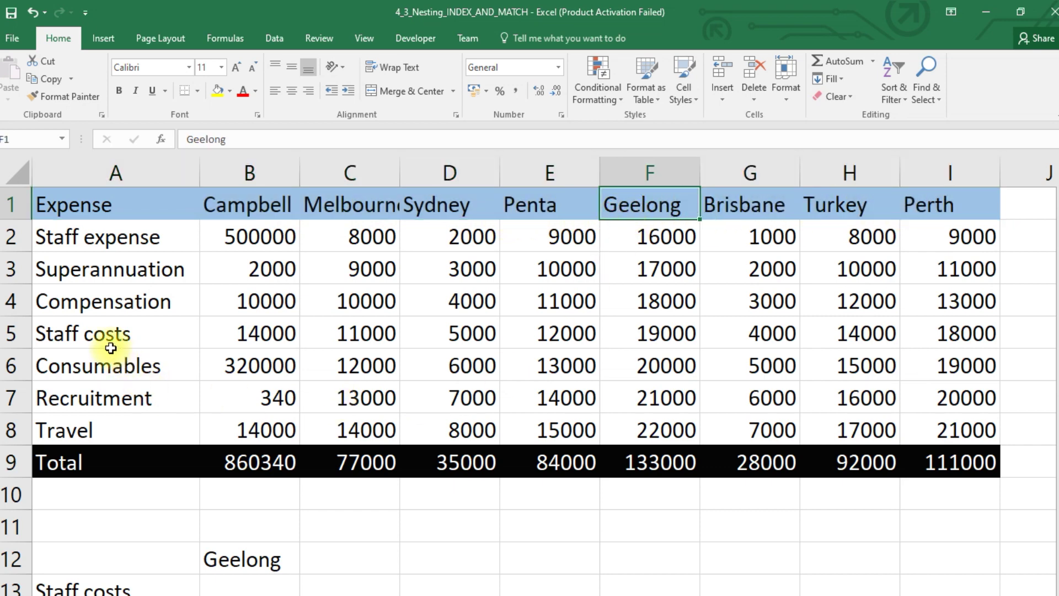
# Review the Staff costs row and highlight the expense label range A1:A9 used for the row match
pyautogui.click(72, 334)
pyautogui.moveTo(123, 336); pyautogui.dragTo(413, 337)
pyautogui.click(82, 204)
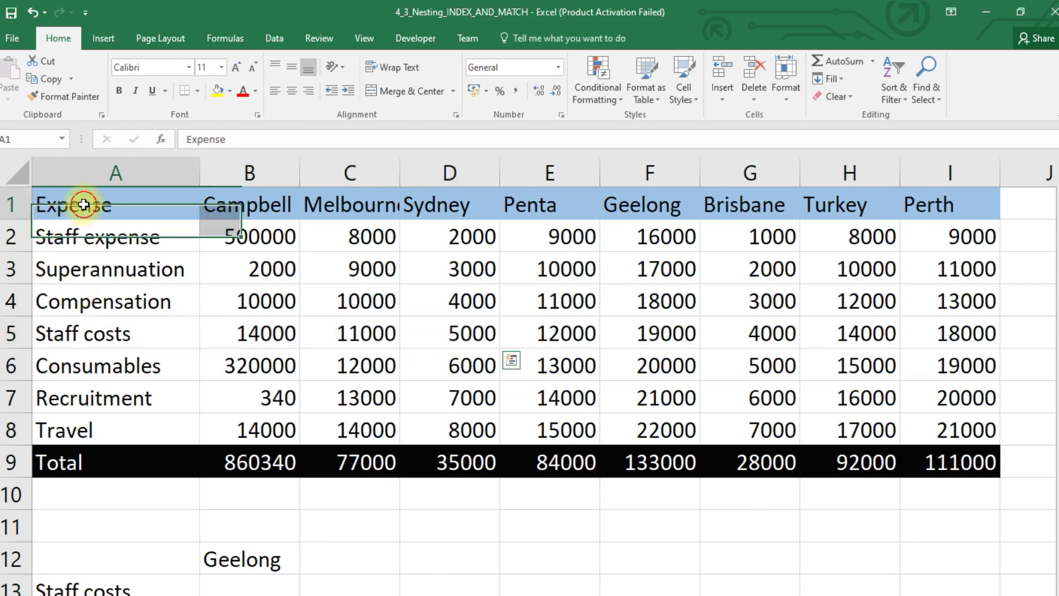
pyautogui.moveTo(82, 209); pyautogui.dragTo(95, 459)
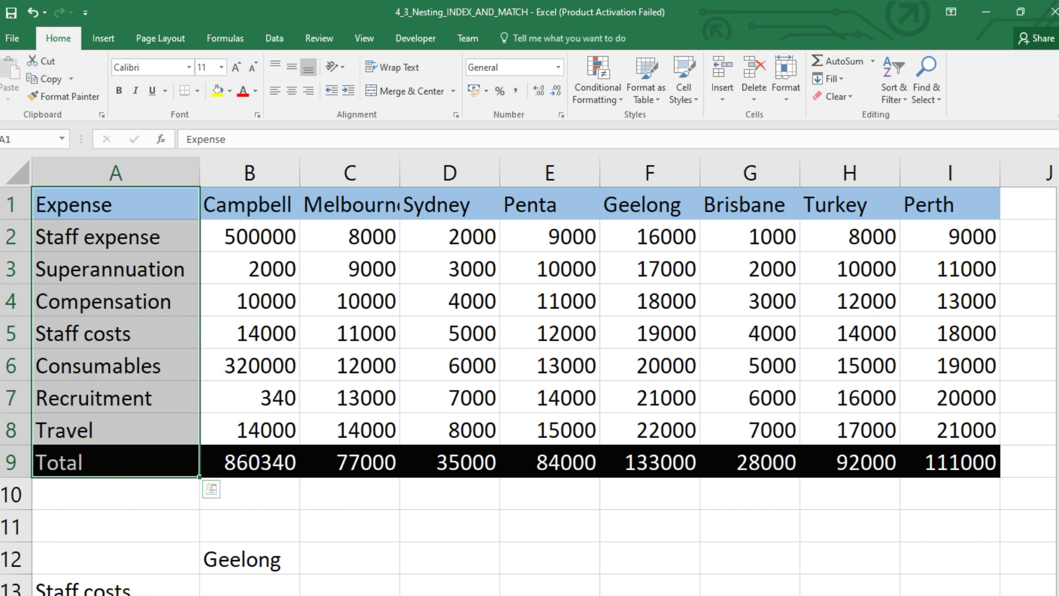
# Examine the row MATCH in Report cell B2's formula against the Staff costs label and expense list on the Data sheet
pyautogui.click(220, 595)
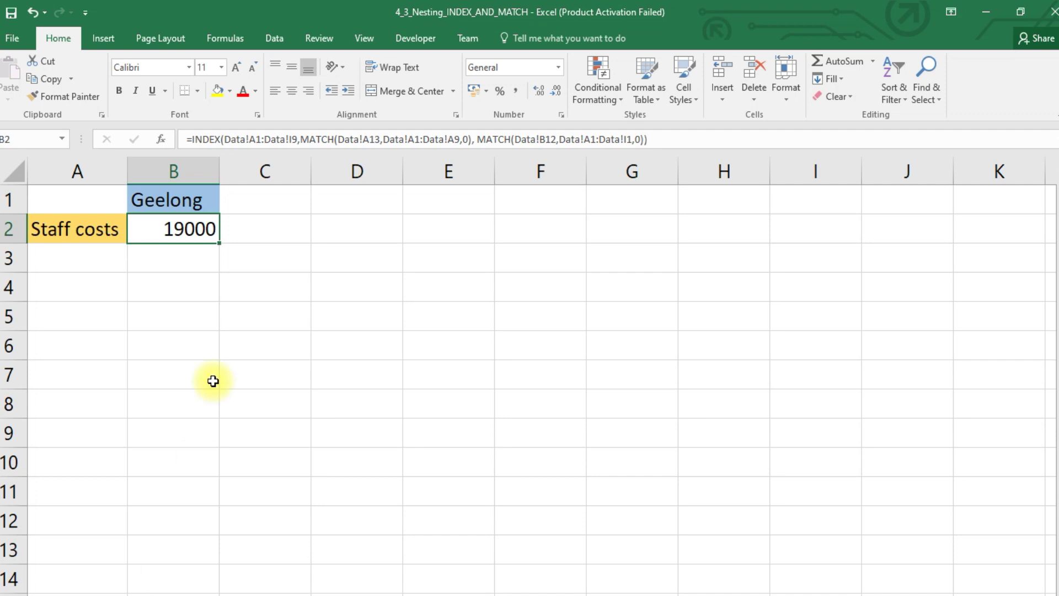
pyautogui.doubleClick(178, 233)
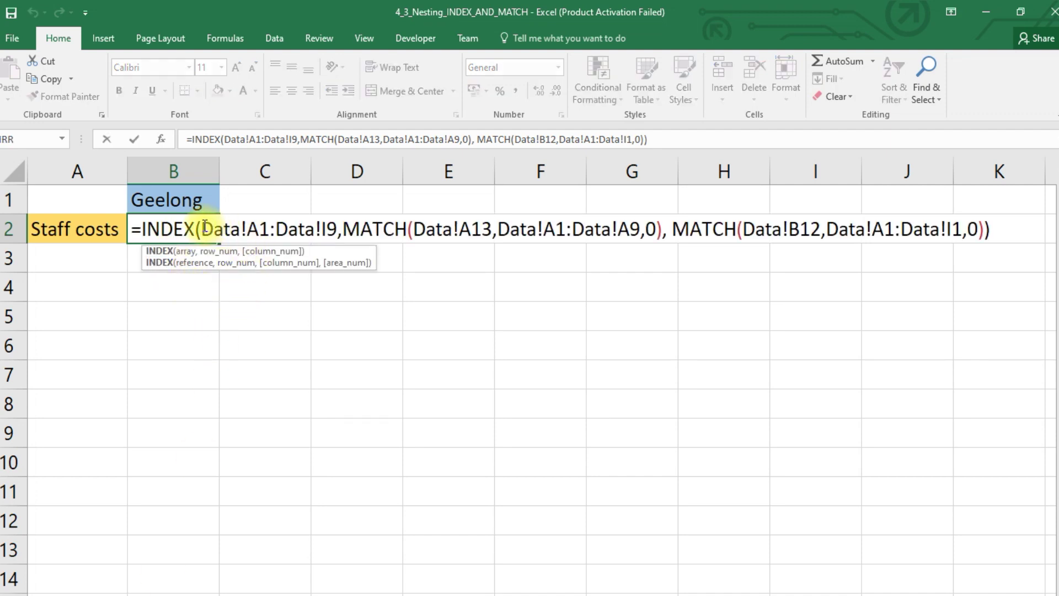
pyautogui.moveTo(204, 227); pyautogui.dragTo(641, 227)
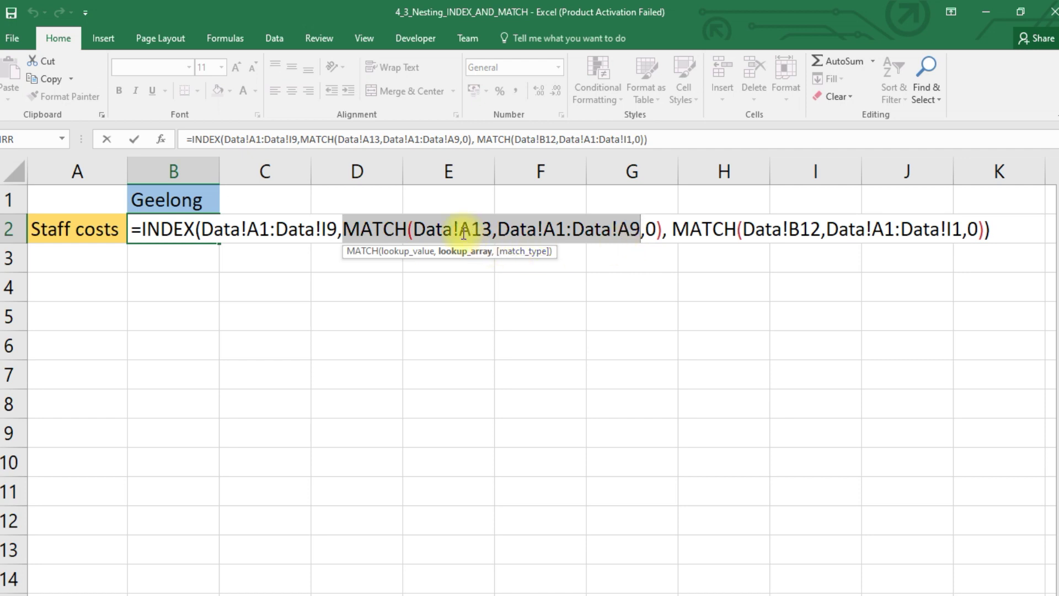
pyautogui.moveTo(465, 225); pyautogui.dragTo(492, 227)
pyautogui.click(101, 595)
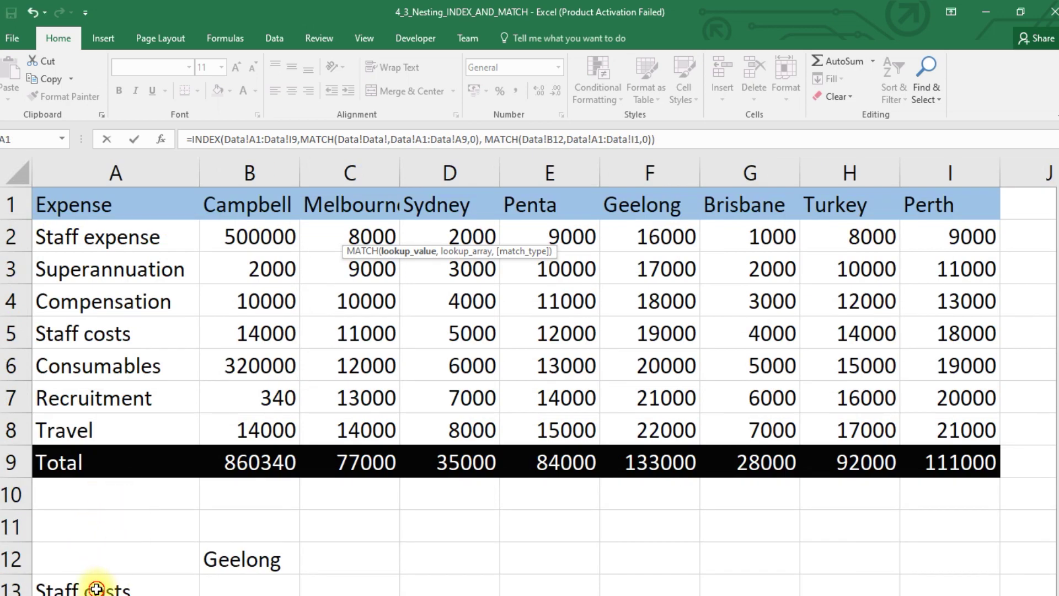
pyautogui.moveTo(135, 204); pyautogui.dragTo(142, 406)
pyautogui.click(105, 332)
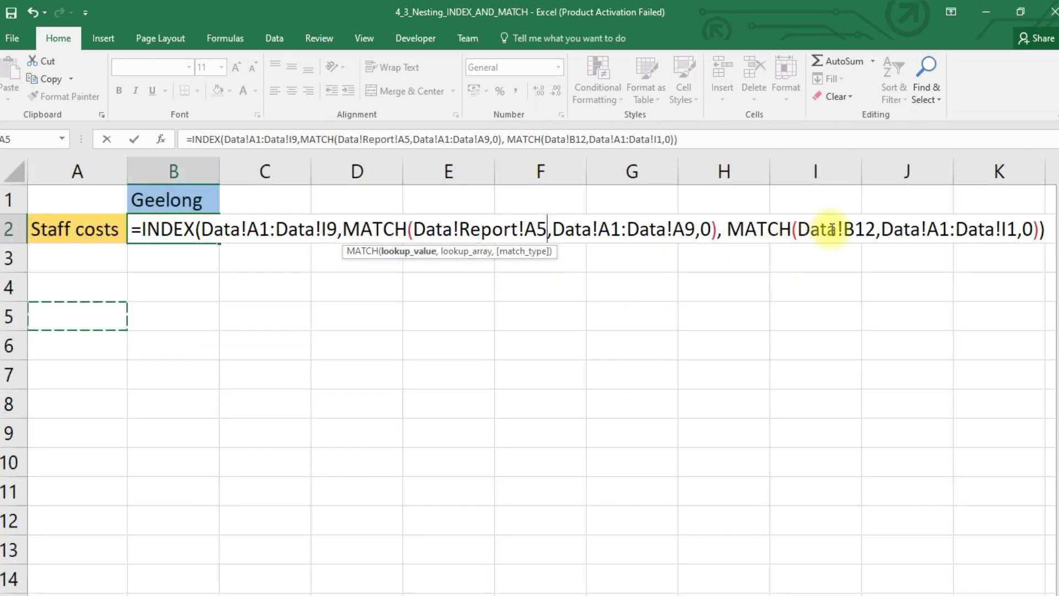
# Examine the column MATCH arguments B12 and A1:I1 against the Data header row, and discard the open formula edit
pyautogui.doubleClick(850, 231)
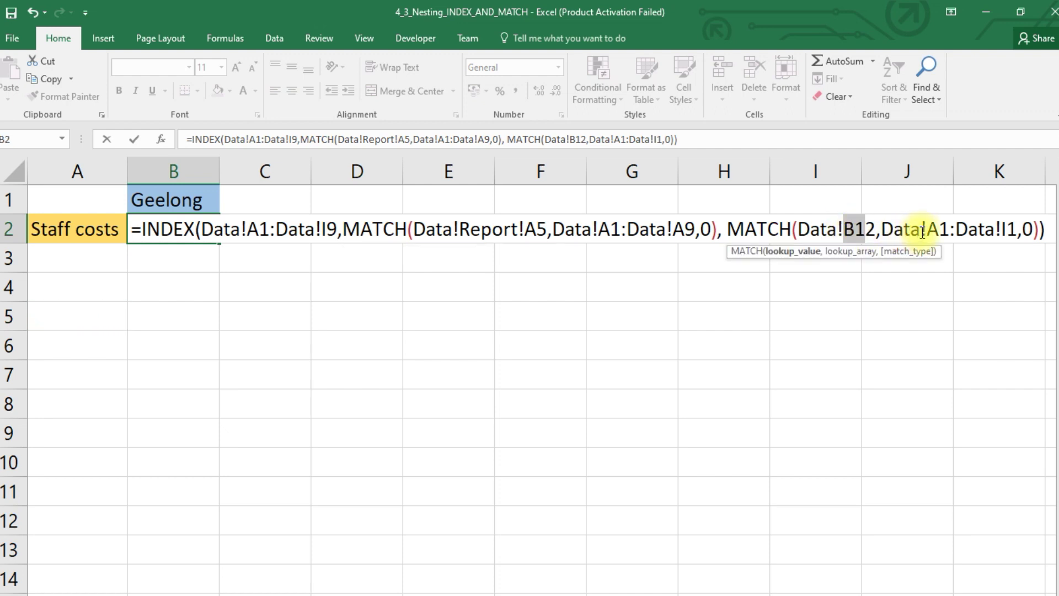
pyautogui.moveTo(928, 229); pyautogui.dragTo(1017, 229)
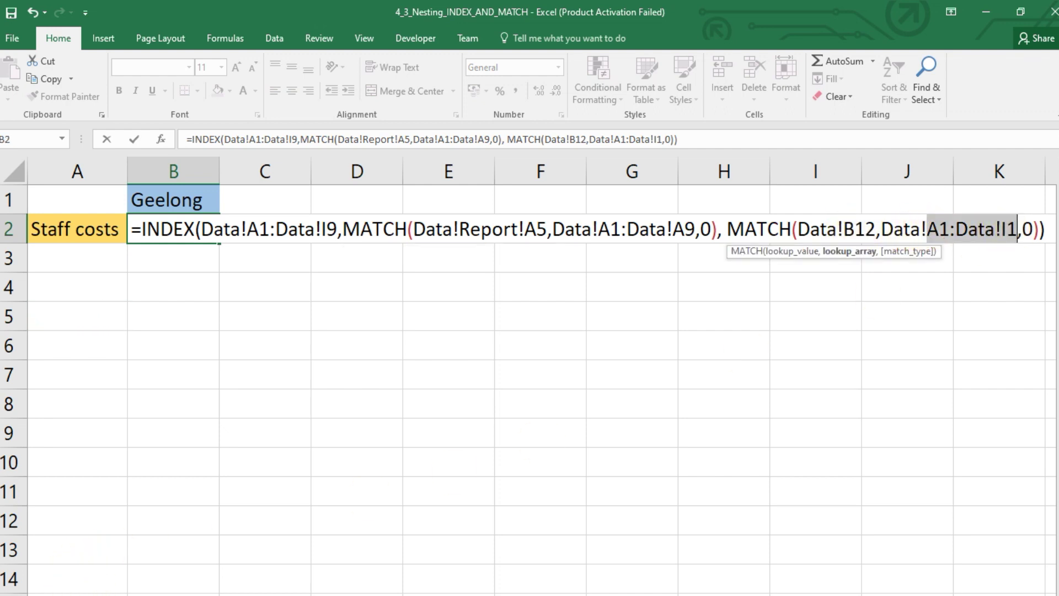
pyautogui.click(165, 594)
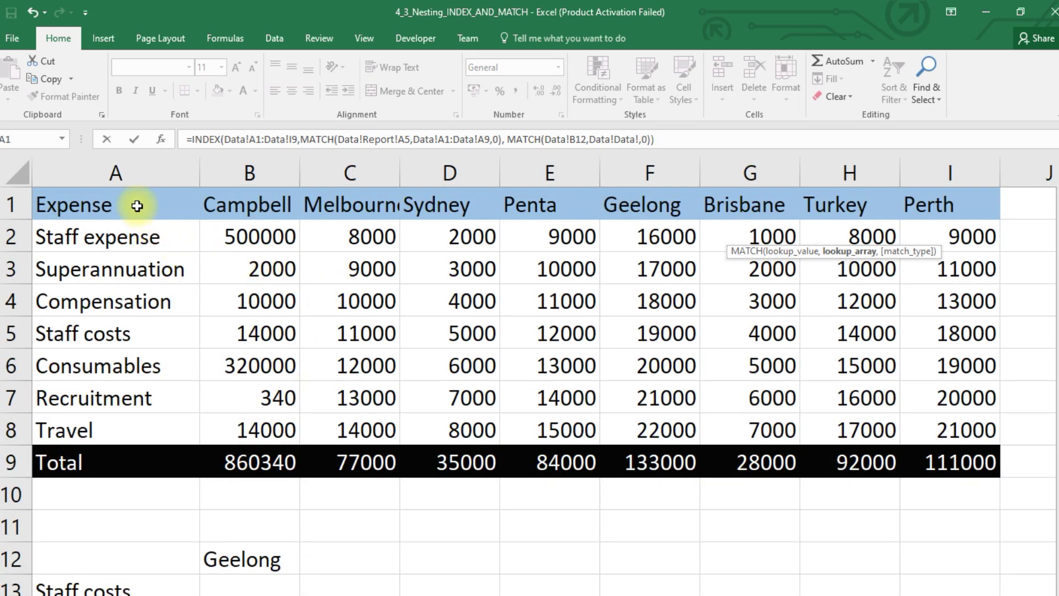
pyautogui.moveTo(137, 206); pyautogui.dragTo(908, 198)
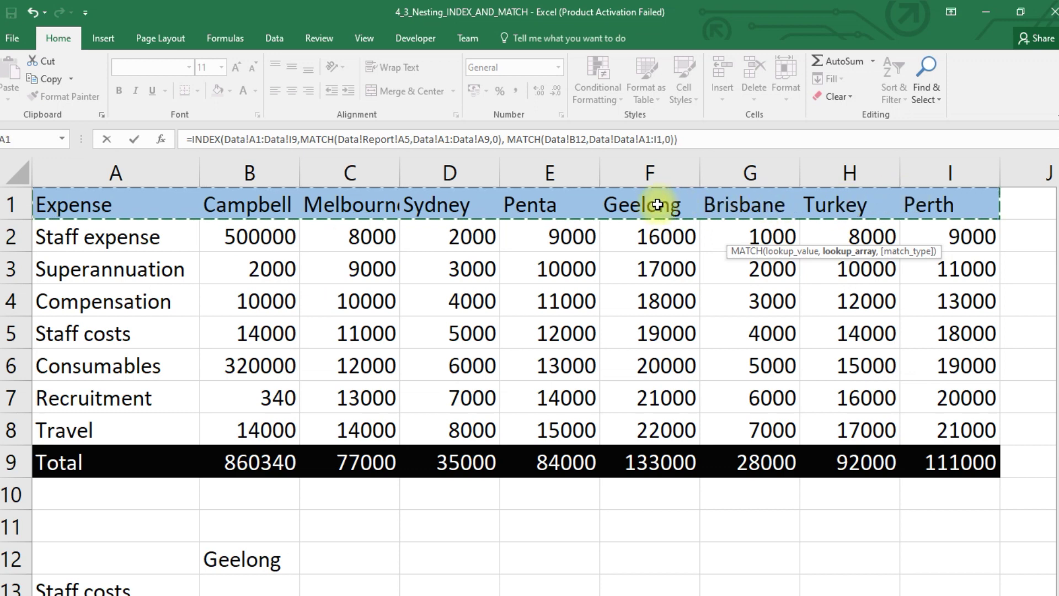
pyautogui.click(656, 205)
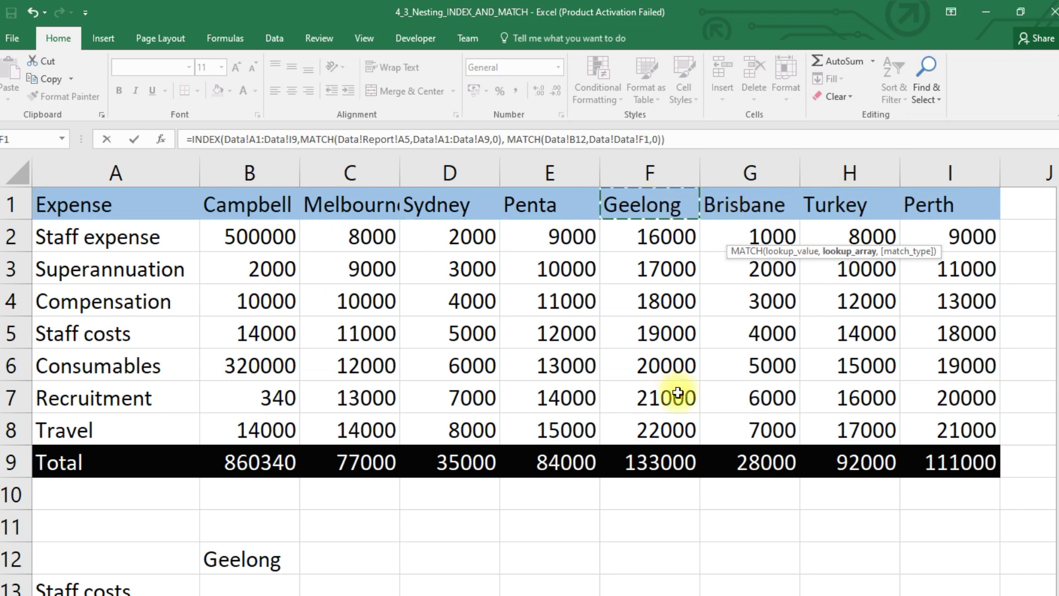
pyautogui.click(638, 329)
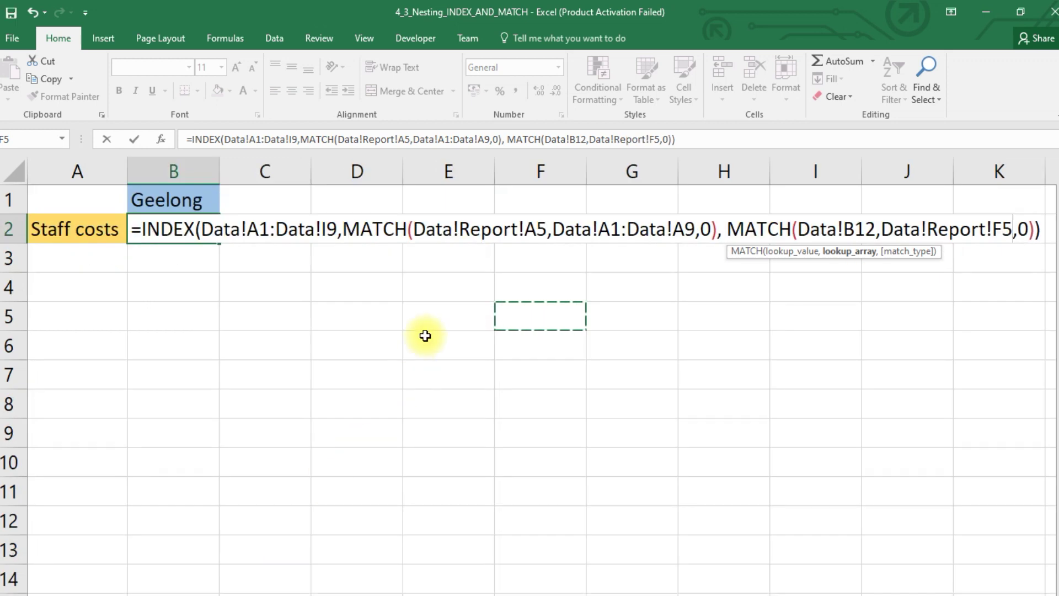
pyautogui.click(155, 263)
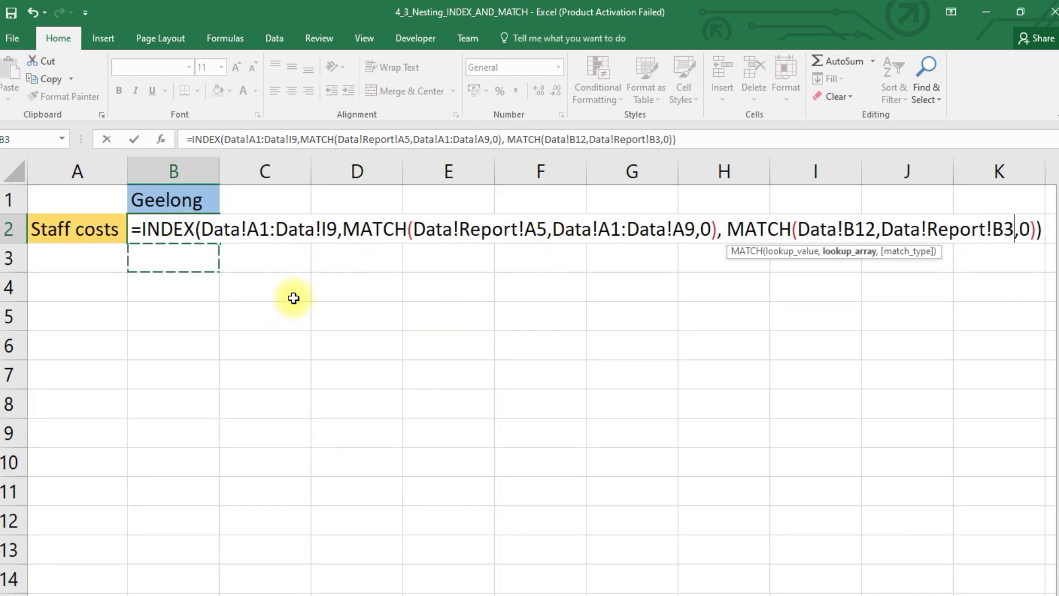
pyautogui.hotkey('ctrl', 'Return')
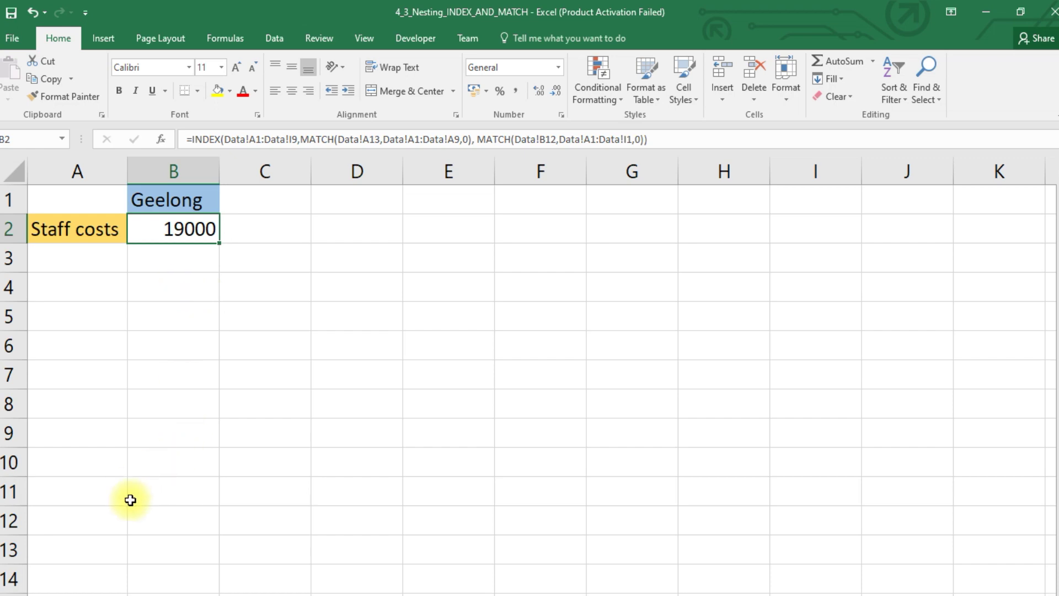
# Return to the Data sheet and check the Staff costs amount for Geelong in F5
pyautogui.click(99, 594)
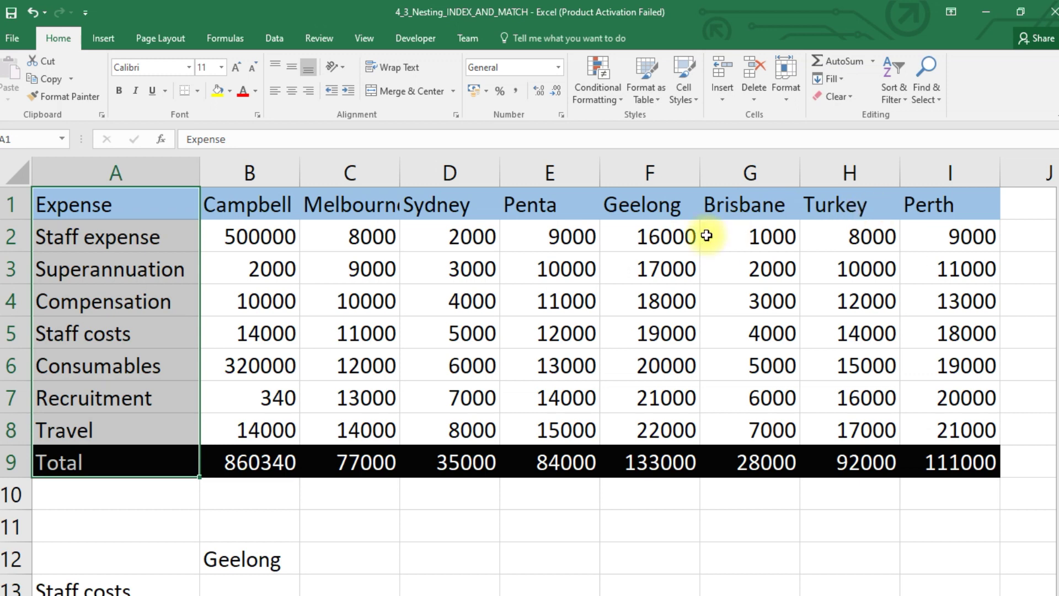
pyautogui.click(693, 336)
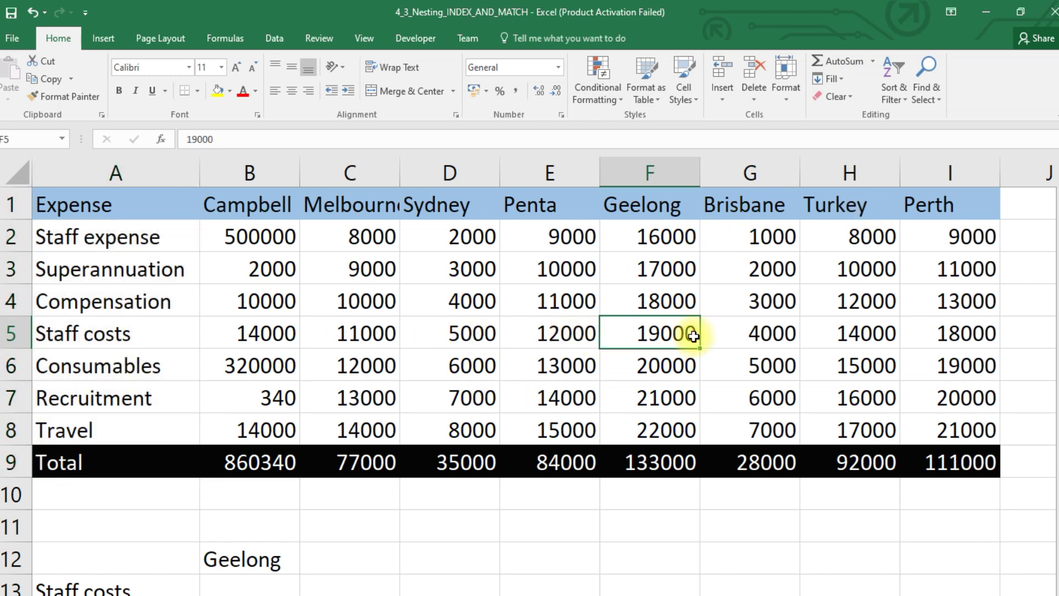